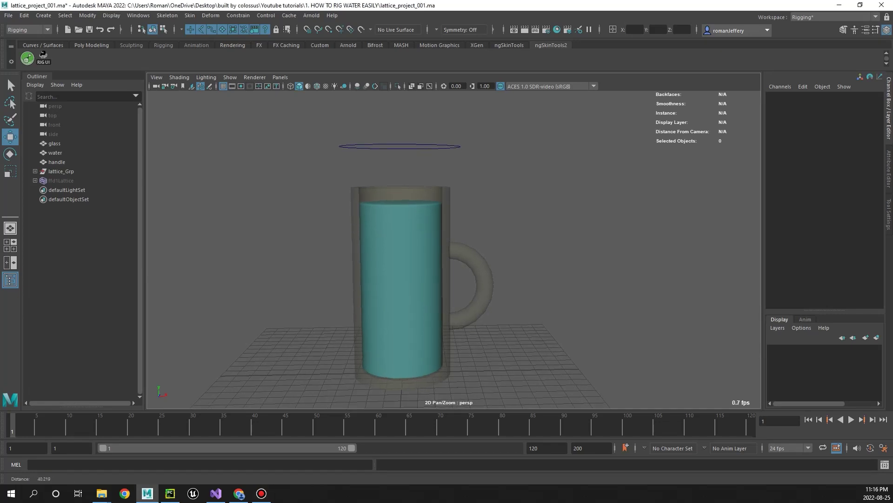
# Lower lattice_Ctrl to the mug rim and tilt it about its Z axis
pyautogui.click(454, 146)
pyautogui.moveTo(399, 118); pyautogui.dragTo(400, 198)
pyautogui.scroll(3, 400, 261)
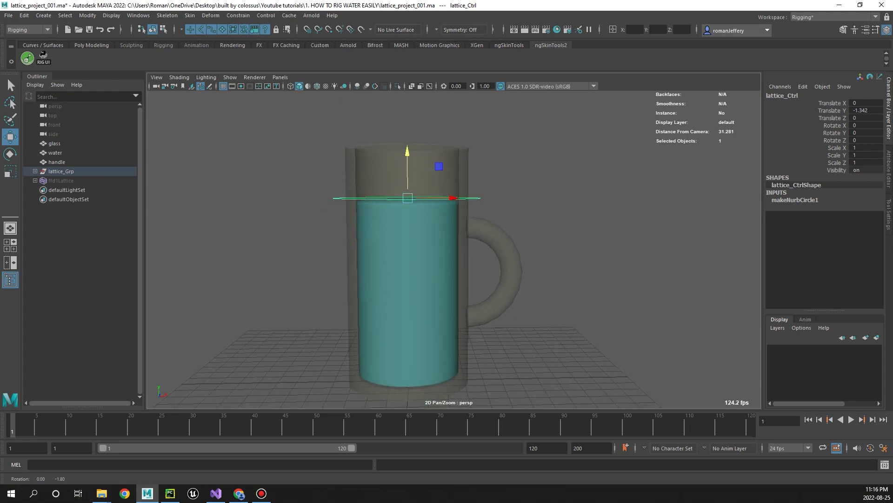
pyautogui.press('e')
pyautogui.moveTo(450, 180)
pyautogui.mouseDown()
pyautogui.moveTo(438, 161)
pyautogui.moveTo(449, 205)
pyautogui.moveTo(443, 140)
pyautogui.moveTo(418, 200)
pyautogui.moveTo(433, 146)
pyautogui.moveTo(409, 200)
pyautogui.moveTo(441, 134)
pyautogui.mouseUp()
pyautogui.press('w')
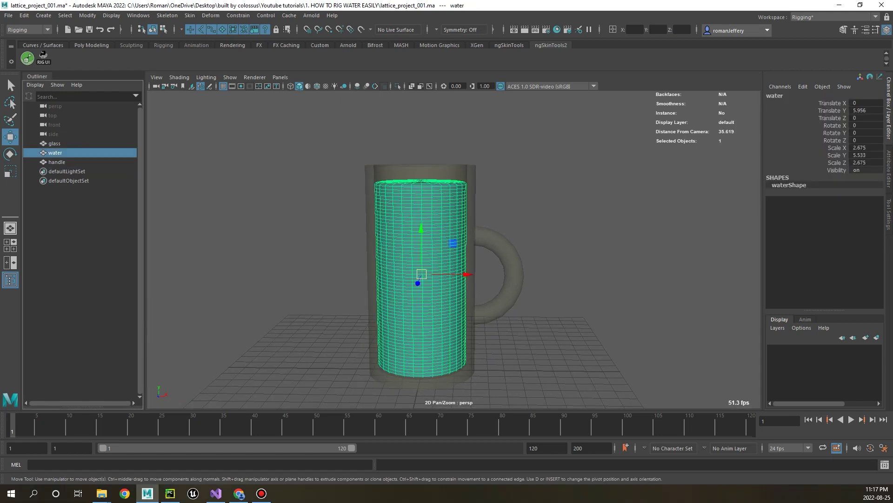
# Create a 2×5×2 lattice deformer around the water mesh from Deform > Lattice options
pyautogui.click(210, 16)
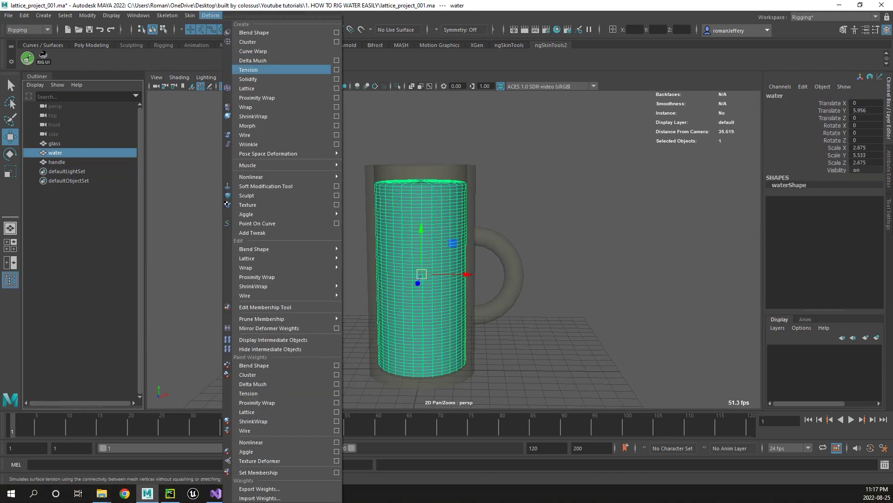
pyautogui.click(340, 88)
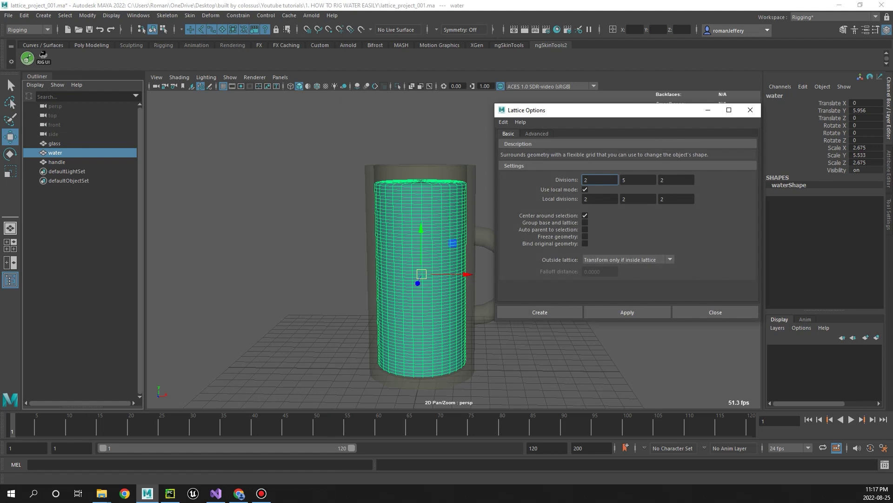
pyautogui.click(540, 312)
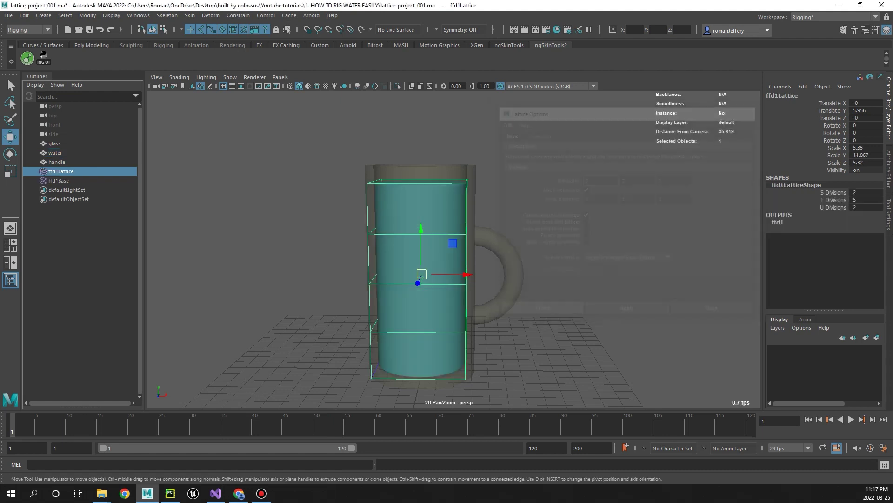
# Test-move the lattice to see the water follow, then undo the move
pyautogui.scroll(-2, 421, 210)
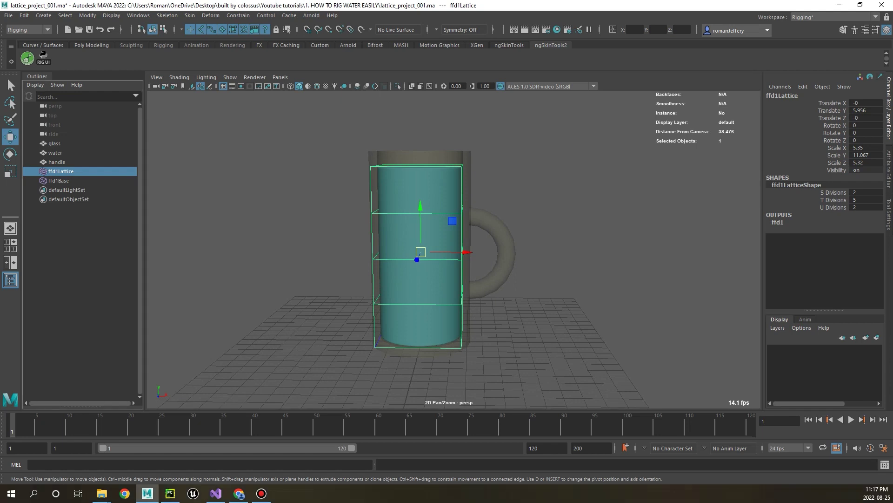
pyautogui.press('Down')
pyautogui.scroll(-1, 421, 252)
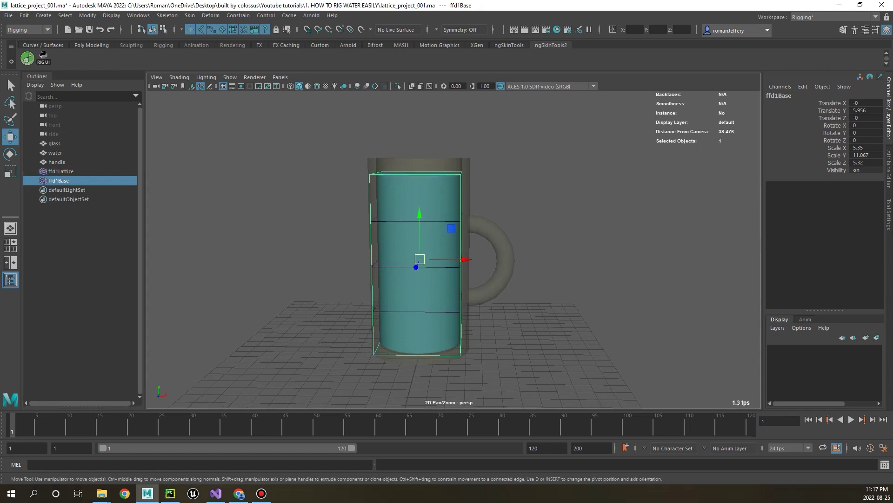
pyautogui.press('Up')
pyautogui.scroll(-1, 420, 251)
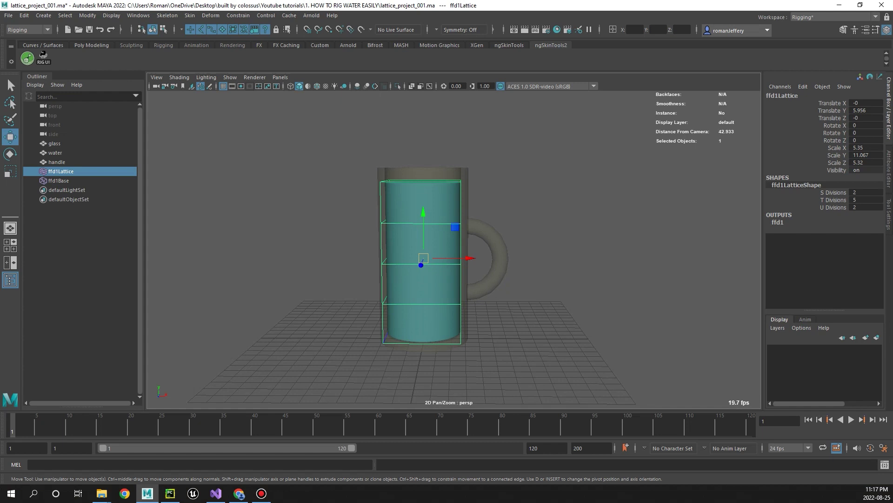
pyautogui.moveTo(424, 259)
pyautogui.mouseDown()
pyautogui.moveTo(507, 210)
pyautogui.moveTo(543, 200)
pyautogui.mouseUp()
pyautogui.keyDown('alt'); pyautogui.moveTo(484, 237); pyautogui.dragTo(466, 252, button='middle'); pyautogui.keyUp('alt')
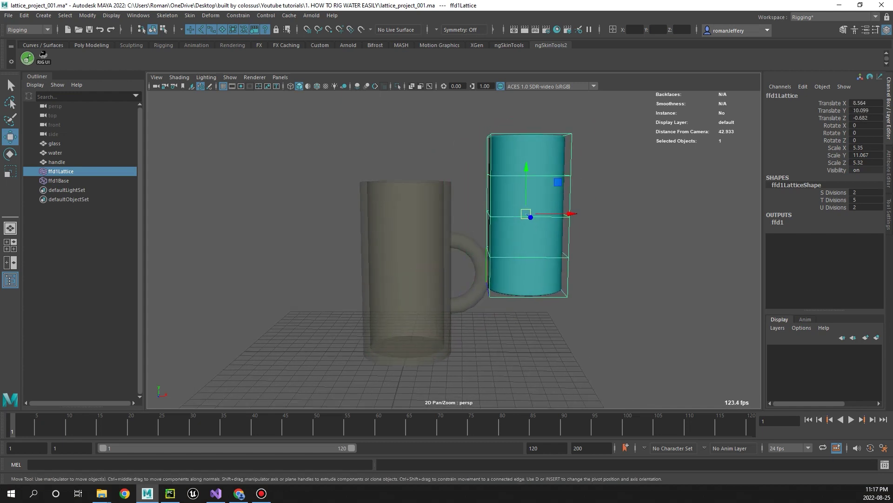
pyautogui.press('Down')
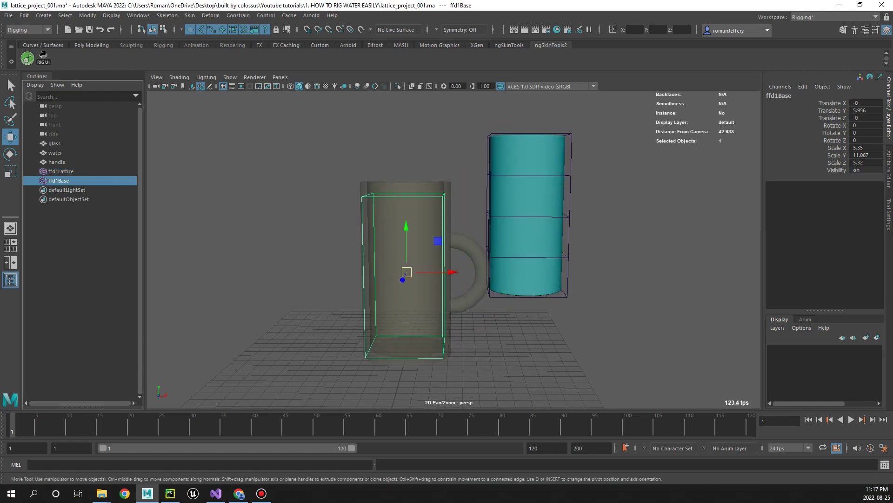
pyautogui.scroll(-1, 454, 246)
pyautogui.hotkey('ctrl', 'z')
pyautogui.hotkey('ctrl', 'z')
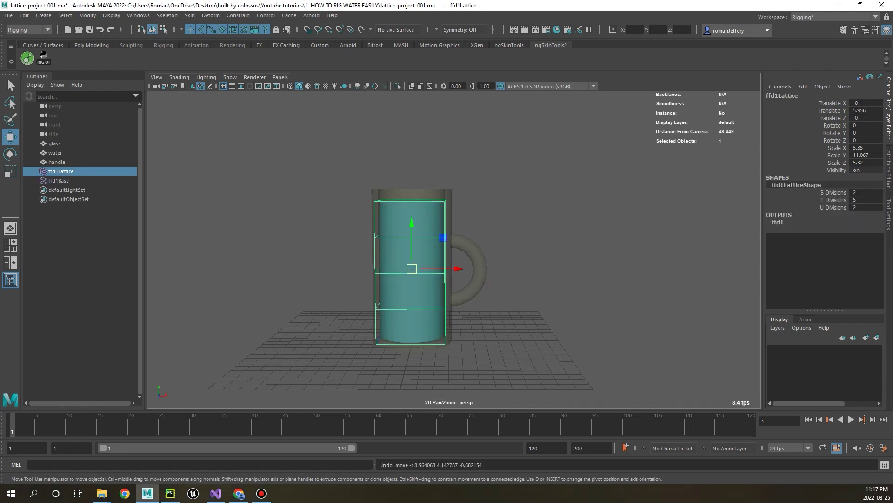
# Parent ffd1Base under ffd1Lattice and raise the lattice straight up above the mug
pyautogui.press('Down')
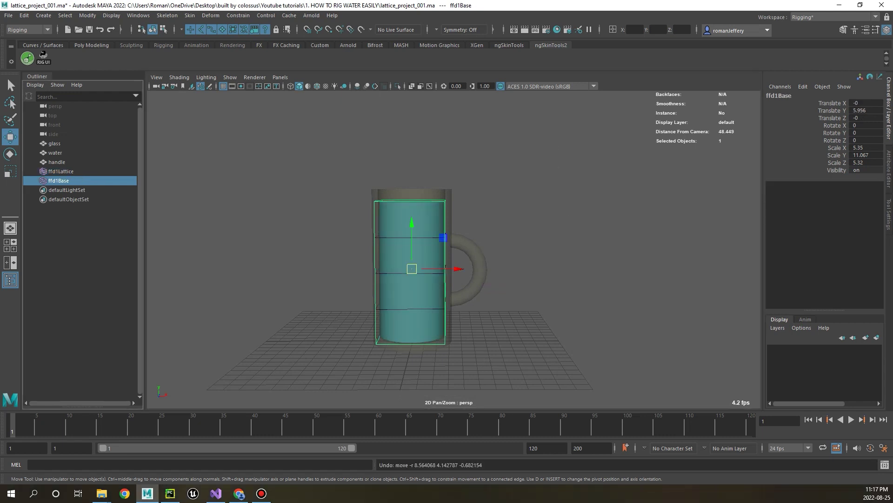
pyautogui.hotkey('ctrl', 'z')
pyautogui.scroll(-1, 453, 247)
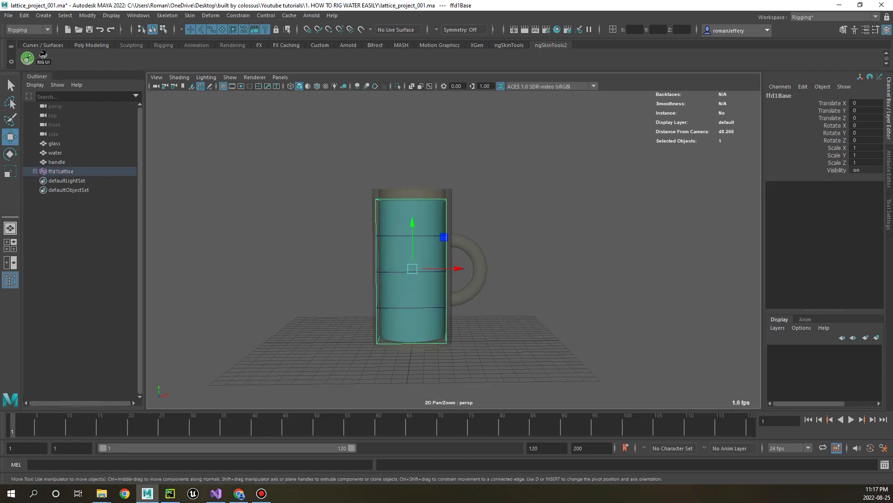
pyautogui.moveTo(416, 232); pyautogui.dragTo(416, 89)
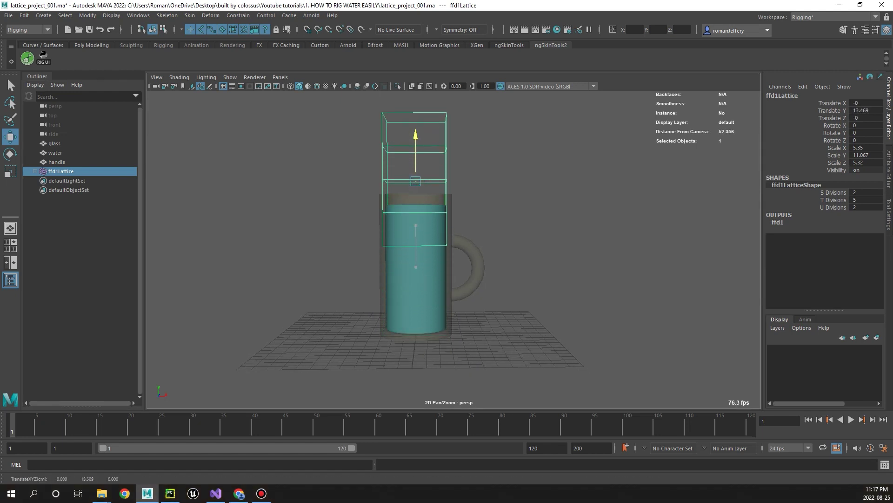
pyautogui.moveTo(453, 186); pyautogui.dragTo(453, 260, button='middle')
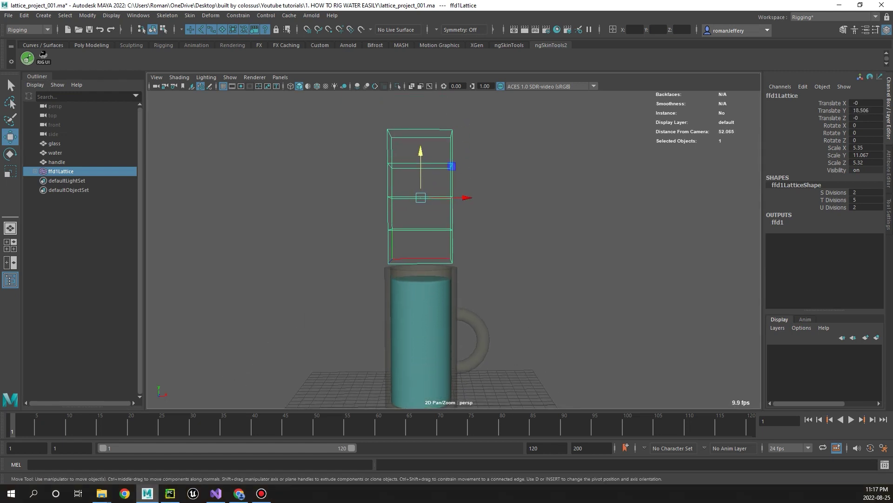
pyautogui.scroll(-2, 453, 246)
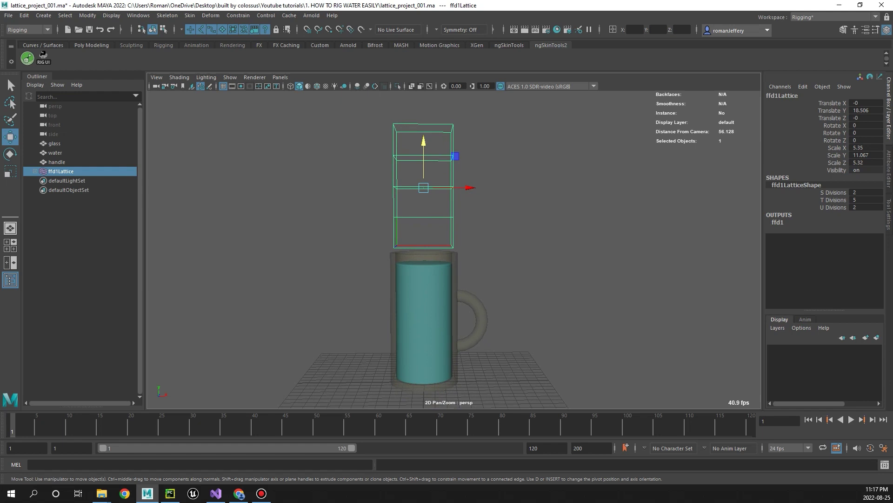
# Expand ffd1Lattice in the Outliner and select ffd1Base
pyautogui.click(35, 171)
pyautogui.scroll(2, 454, 247)
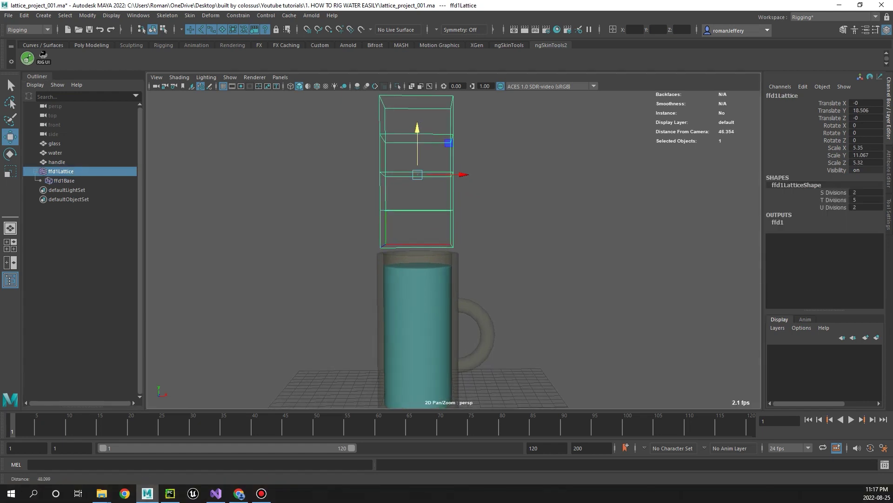
pyautogui.scroll(1, 421, 261)
pyautogui.scroll(1, 422, 261)
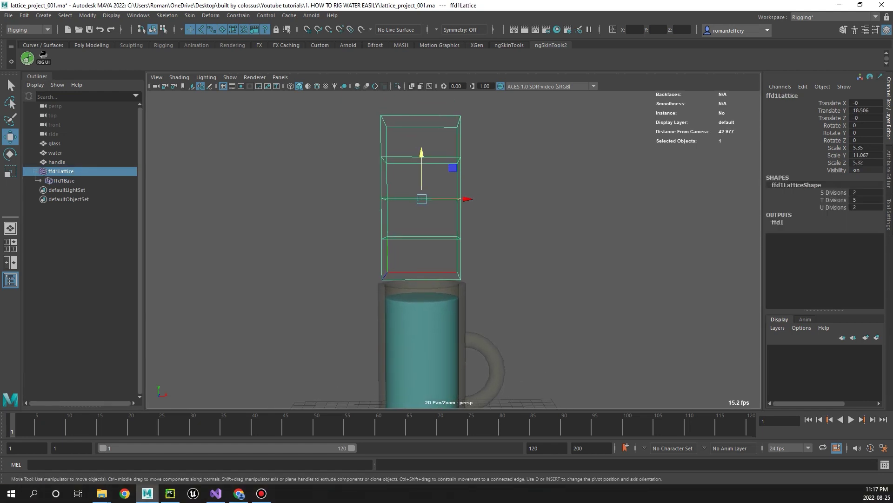
pyautogui.press('Down')
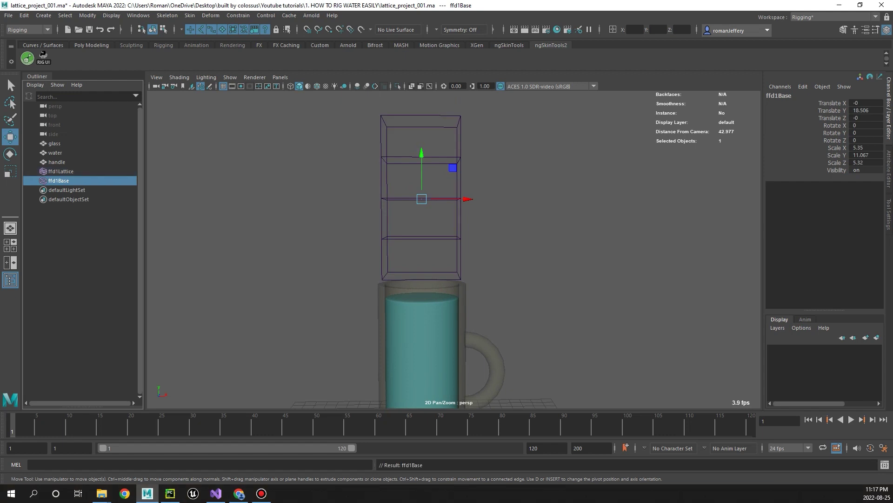
# Squash ffd1Lattice flat to a 0.1 vertical scale
pyautogui.press('Up')
pyautogui.press('r')
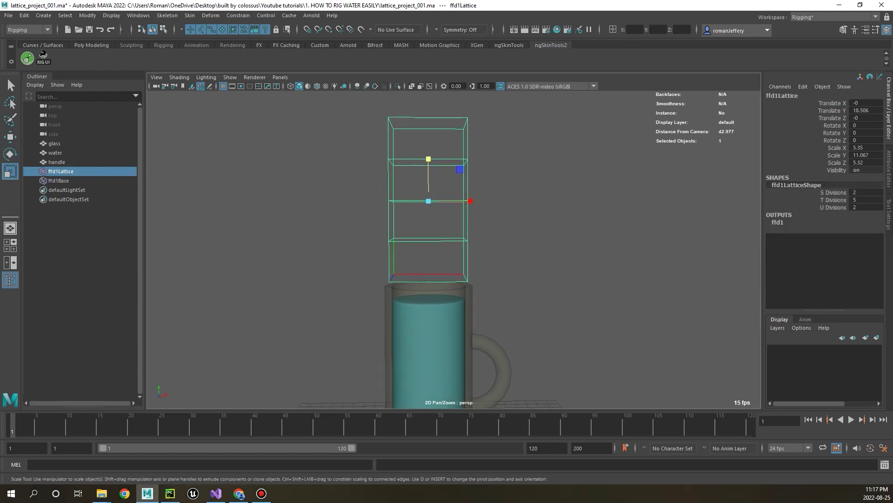
pyautogui.moveTo(427, 156); pyautogui.dragTo(429, 200)
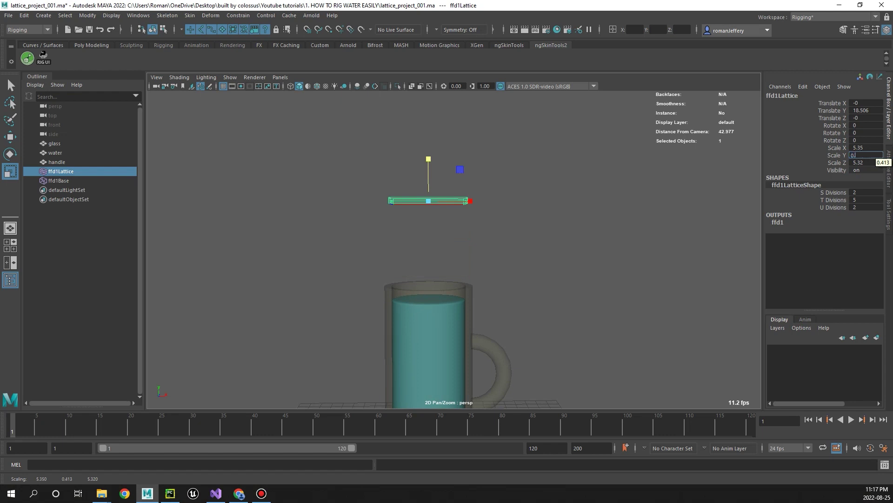
pyautogui.write('.1')
pyautogui.press('Return')
pyautogui.scroll(3, 454, 249)
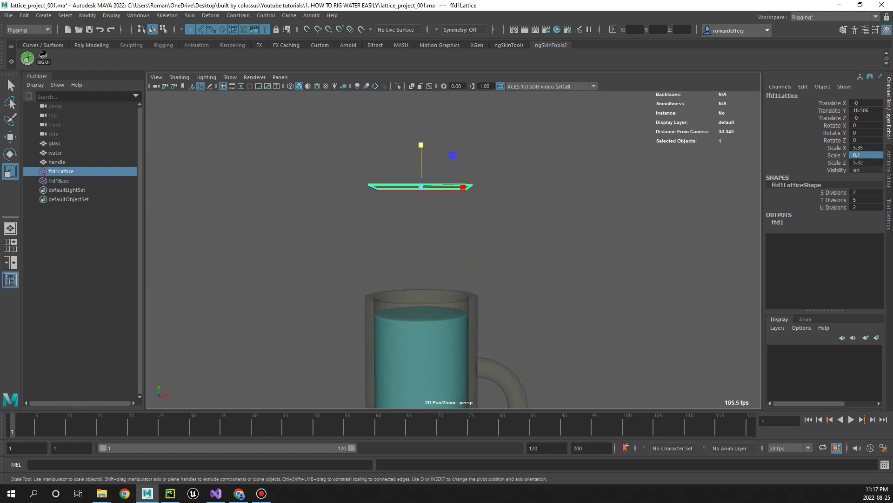
# Raise ffd1Base above the flattened lattice, then undo the stray moves
pyautogui.press('Down')
pyautogui.scroll(-1, 454, 249)
pyautogui.press('w')
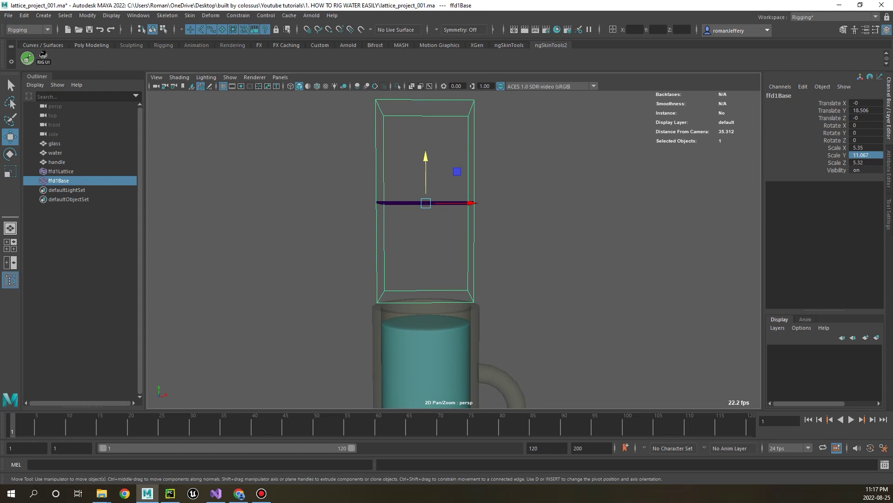
pyautogui.moveTo(429, 181); pyautogui.dragTo(429, 87)
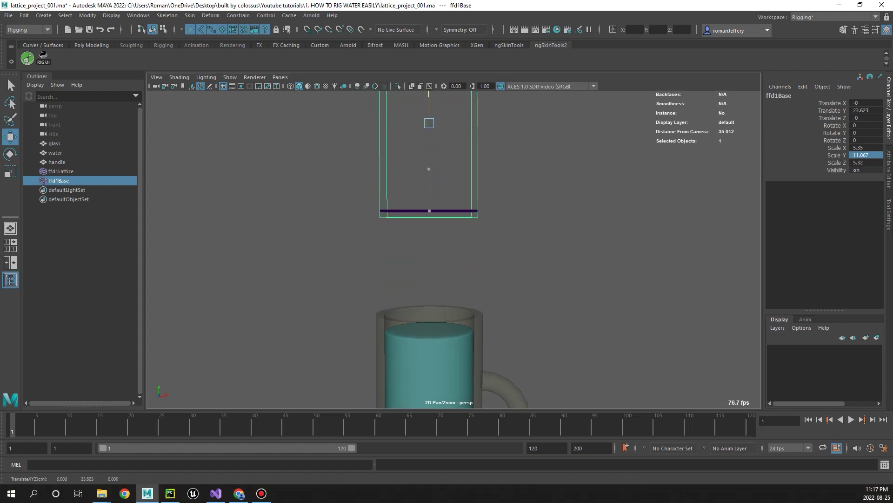
pyautogui.hotkey('ctrl', 'z')
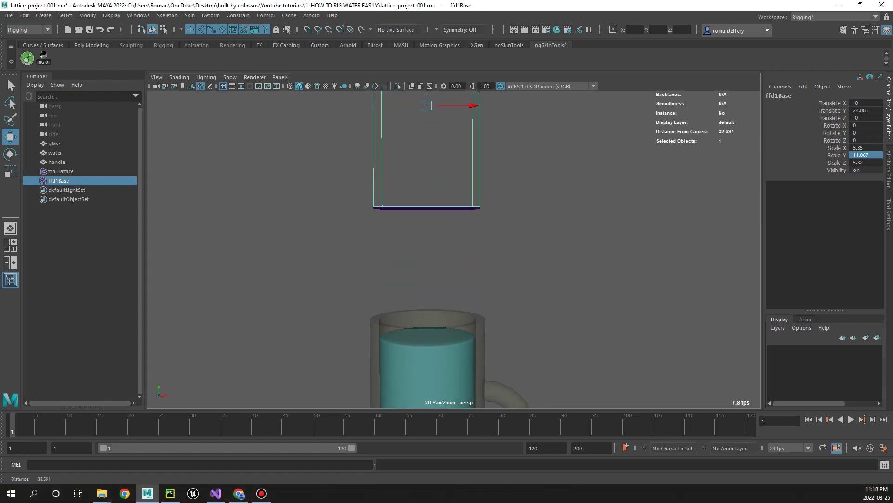
pyautogui.hotkey('ctrl', 'z')
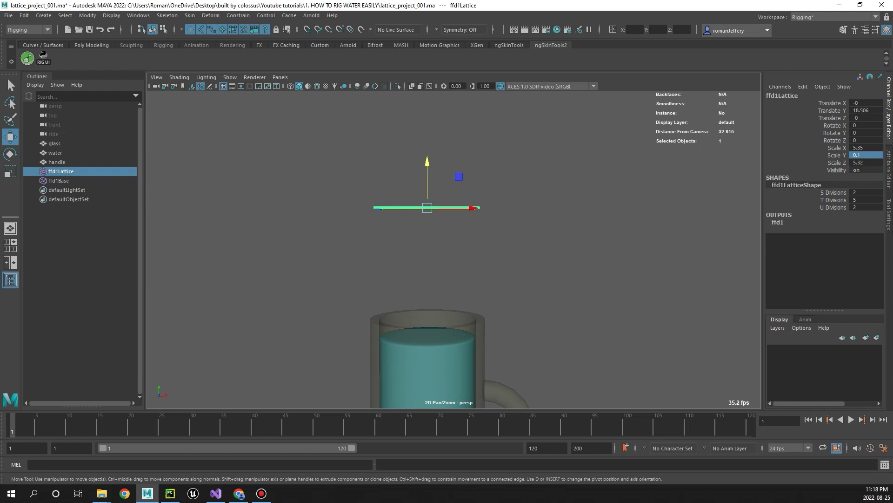
# Reselect ffd1Base and zoom in to check its placement above the lattice
pyautogui.press('Down')
pyautogui.scroll(2, 454, 249)
pyautogui.scroll(2, 453, 249)
pyautogui.scroll(1, 453, 248)
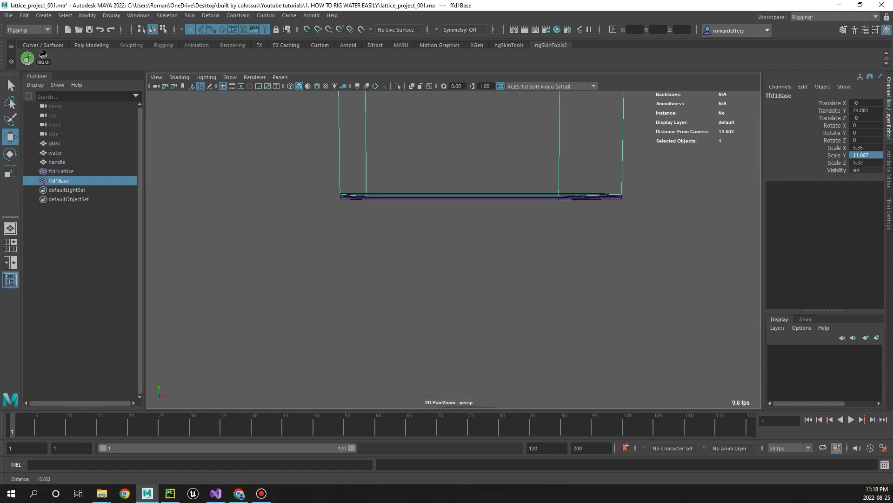
pyautogui.scroll(1, 453, 249)
pyautogui.scroll(1, 454, 249)
pyautogui.scroll(1, 453, 249)
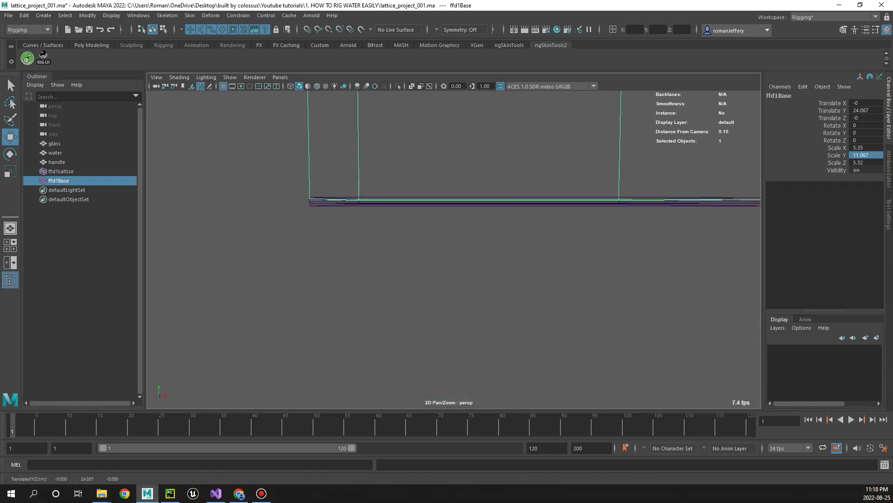
pyautogui.scroll(1, 454, 248)
pyautogui.scroll(1, 454, 249)
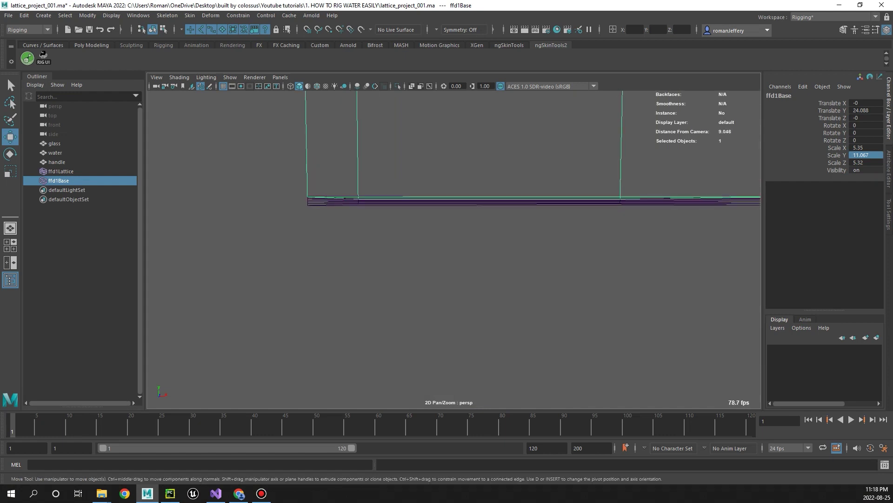
pyautogui.scroll(-2, 454, 249)
pyautogui.scroll(-2, 454, 249)
pyautogui.scroll(-2, 454, 249)
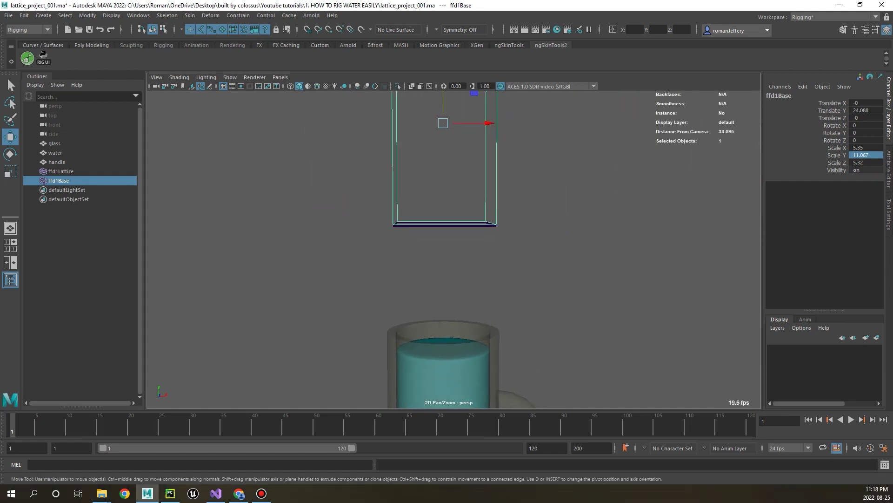
# Parent ffd1Base under ffd1Lattice
pyautogui.keyDown('ctrl'); pyautogui.click(61, 171); pyautogui.keyUp('ctrl')
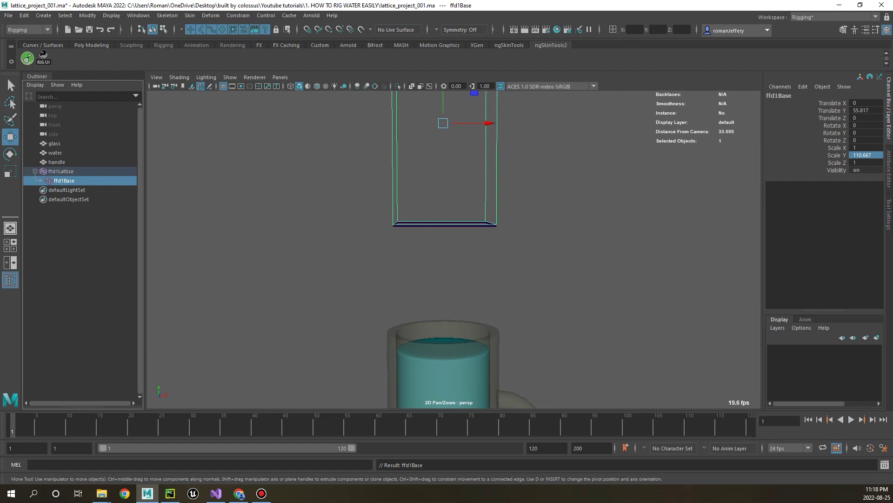
pyautogui.press('p')
pyautogui.scroll(-2, 454, 249)
pyautogui.scroll(1, 454, 279)
pyautogui.scroll(1, 454, 279)
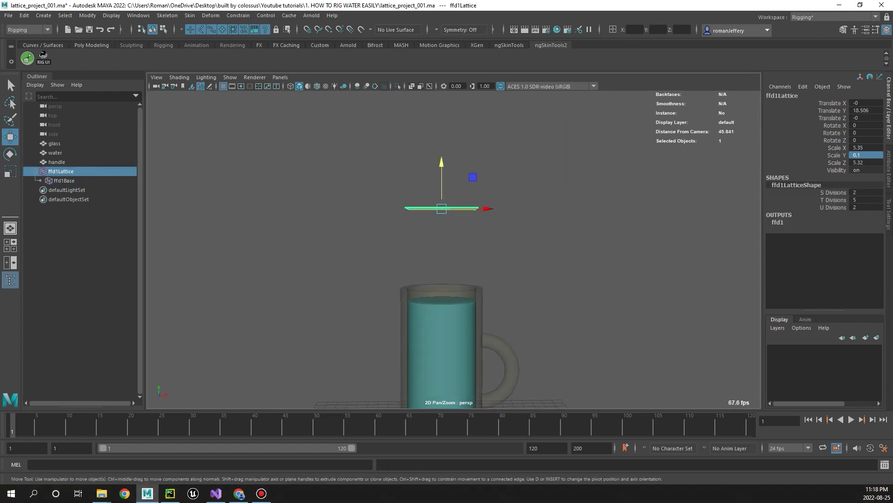
# Lower the lattice onto the water top, fine-tuning its height on the mug
pyautogui.moveTo(442, 181); pyautogui.dragTo(442, 233)
pyautogui.scroll(1, 442, 261)
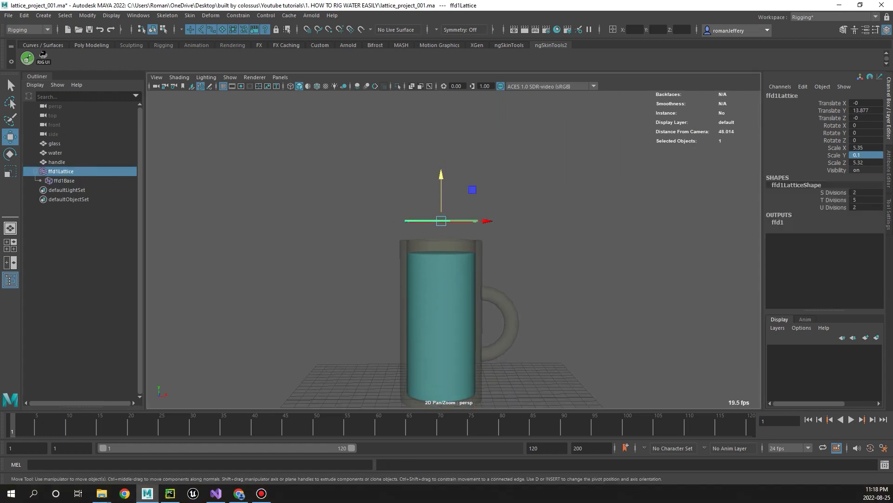
pyautogui.scroll(1, 442, 260)
pyautogui.moveTo(439, 191)
pyautogui.mouseDown()
pyautogui.moveTo(439, 249)
pyautogui.moveTo(467, 245)
pyautogui.mouseUp()
pyautogui.scroll(2, 439, 250)
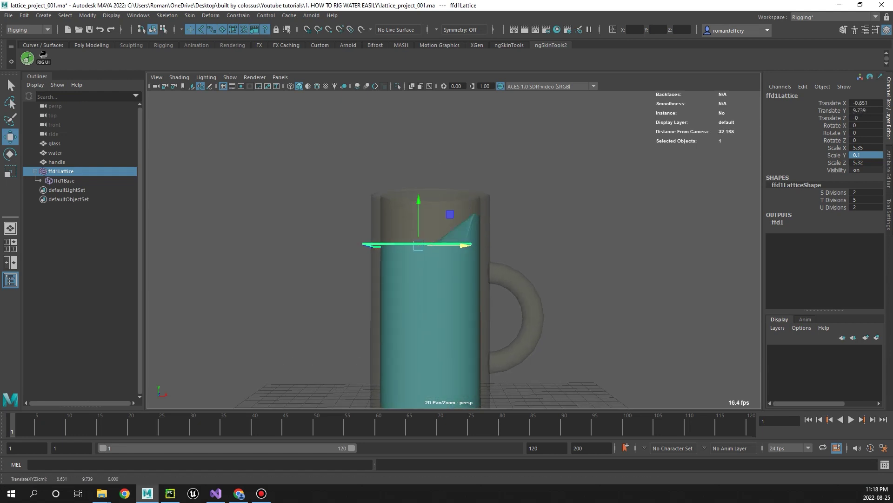
# Tilt the lattice very slightly and shift it left across the water
pyautogui.press('e')
pyautogui.moveTo(447, 198); pyautogui.dragTo(453, 200)
pyautogui.press('w')
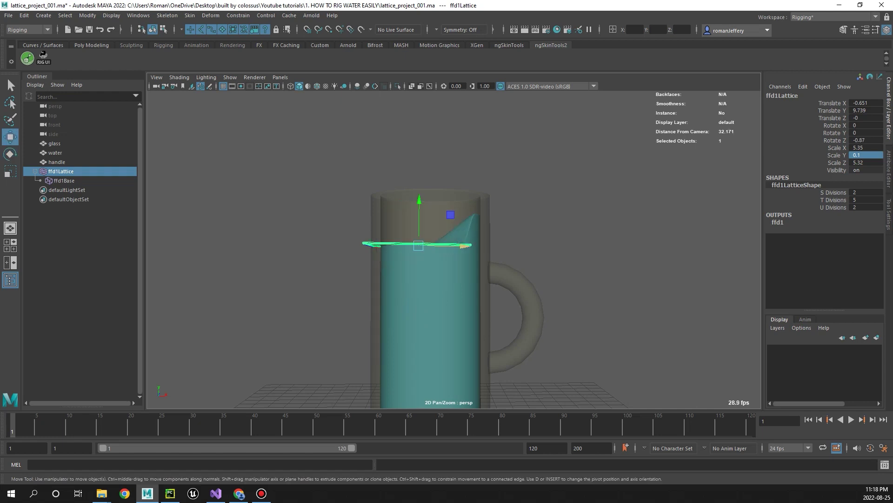
pyautogui.moveTo(466, 245); pyautogui.dragTo(452, 245)
pyautogui.scroll(1, 447, 248)
pyautogui.keyDown('alt'); pyautogui.moveTo(447, 279); pyautogui.dragTo(440, 272); pyautogui.keyUp('alt')
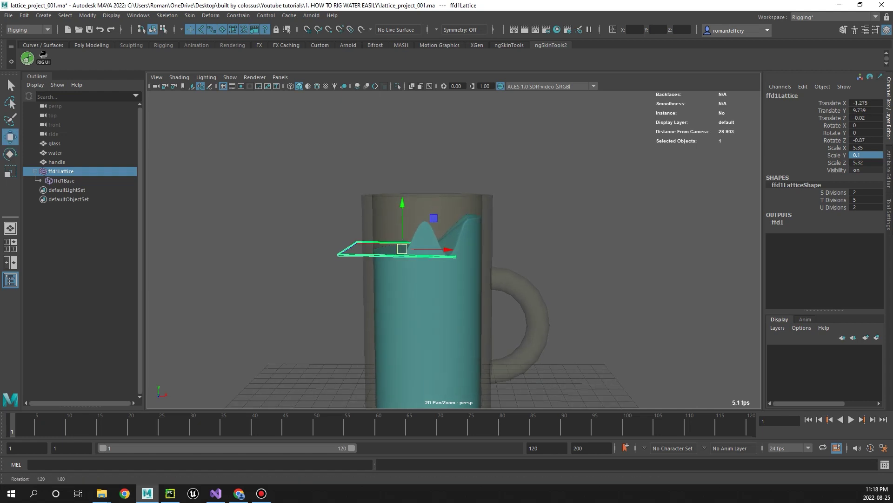
# Select ffd1Base and scale it out evenly in X and Z to about 2.128
pyautogui.press('Down')
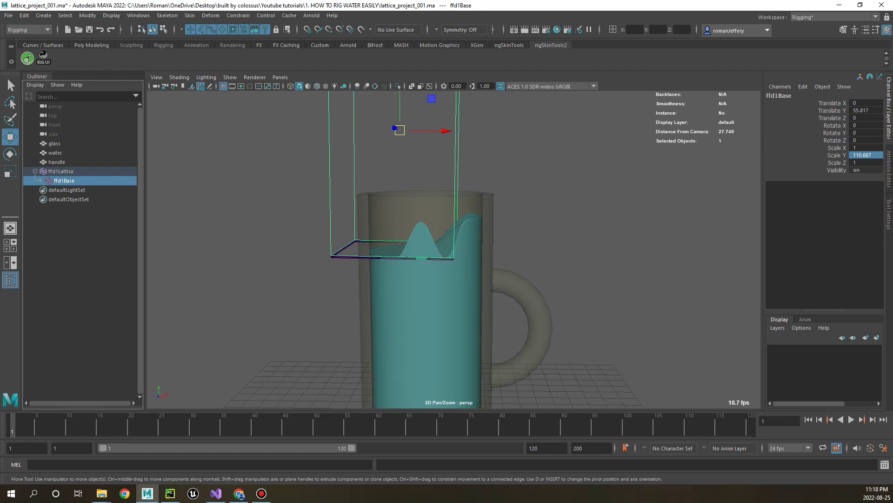
pyautogui.press('Up')
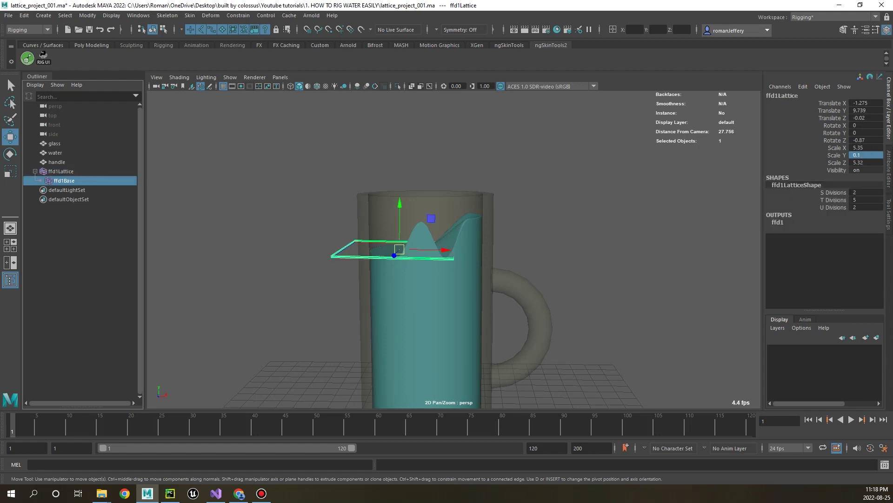
pyautogui.press('Down')
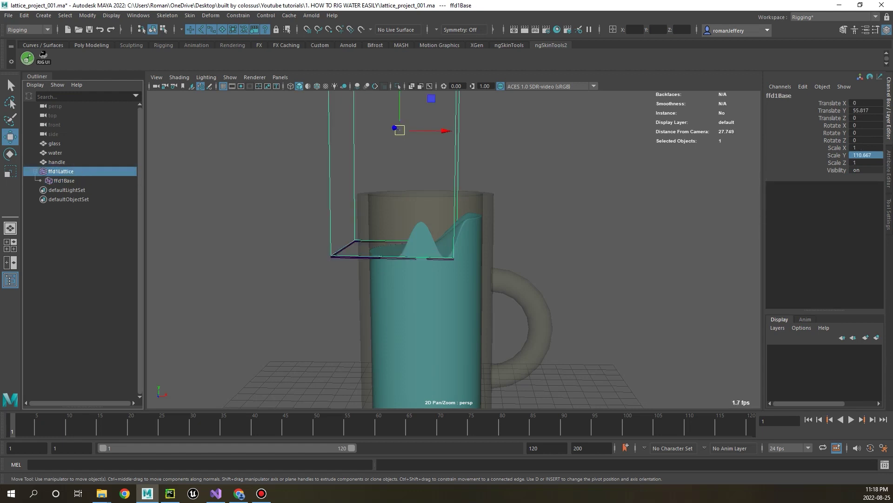
pyautogui.press('Up')
pyautogui.press('Down')
pyautogui.keyDown('alt'); pyautogui.moveTo(447, 279); pyautogui.dragTo(442, 274); pyautogui.keyUp('alt')
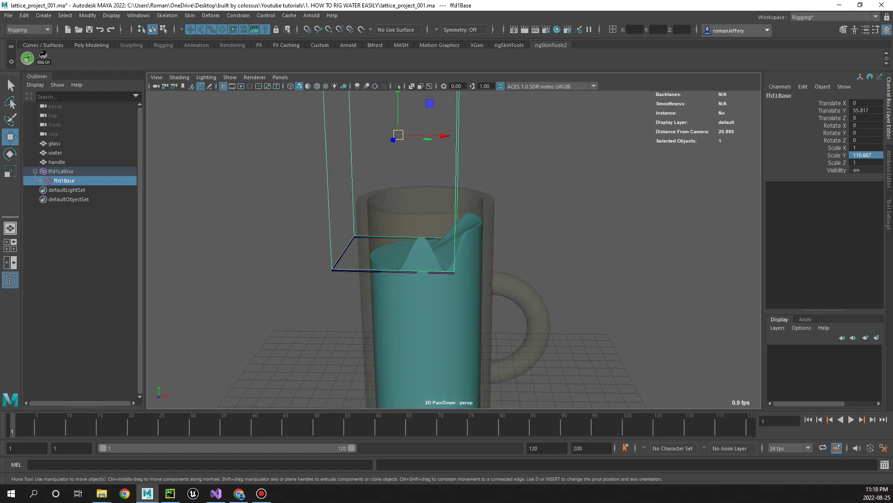
pyautogui.press('r')
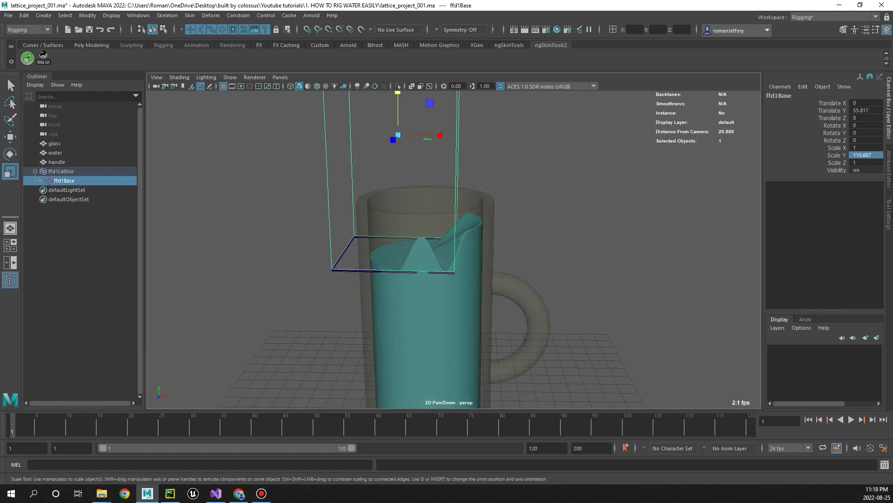
pyautogui.keyDown('alt'); pyautogui.moveTo(447, 279); pyautogui.dragTo(447, 265); pyautogui.keyUp('alt')
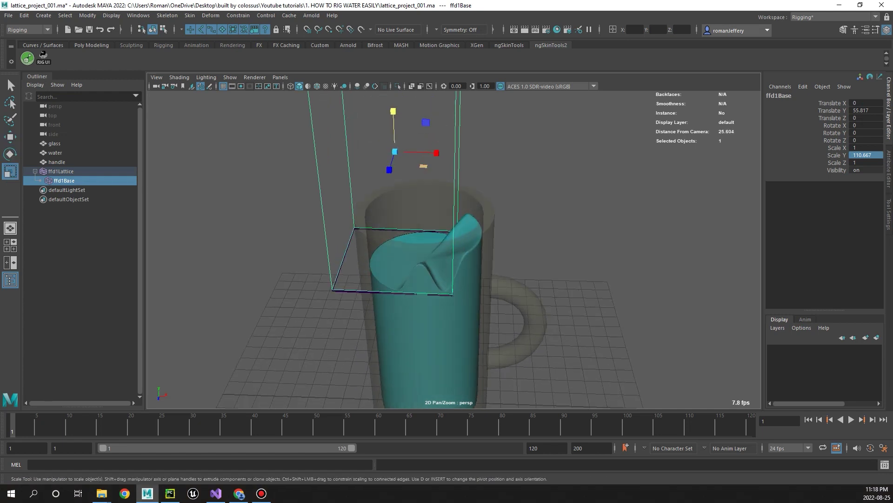
pyautogui.moveTo(423, 166); pyautogui.dragTo(460, 186)
pyautogui.keyDown('alt'); pyautogui.moveTo(447, 279); pyautogui.dragTo(446, 252); pyautogui.keyUp('alt')
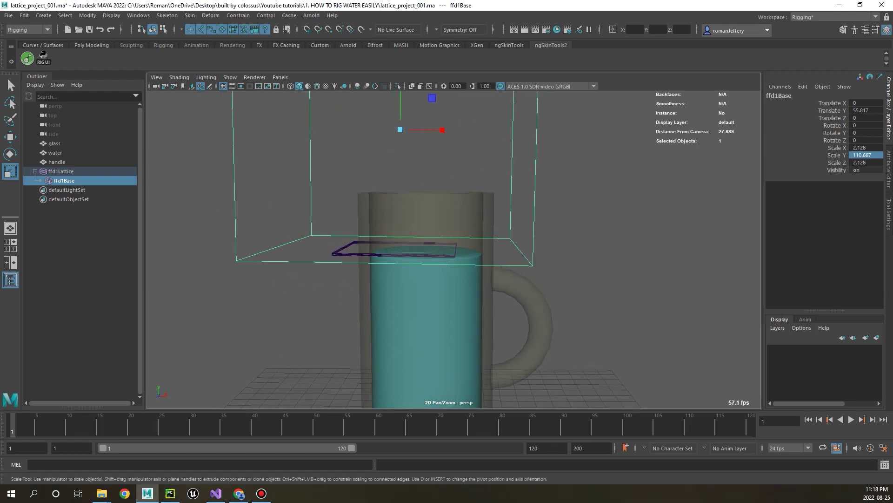
pyautogui.click(61, 172)
# Rotate ffd1Lattice about 16 degrees in Z and bring up its Attribute Editor
pyautogui.press('e')
pyautogui.moveTo(400, 203)
pyautogui.mouseDown()
pyautogui.moveTo(373, 214)
pyautogui.moveTo(433, 205)
pyautogui.moveTo(416, 207)
pyautogui.mouseUp()
pyautogui.scroll(3, 409, 261)
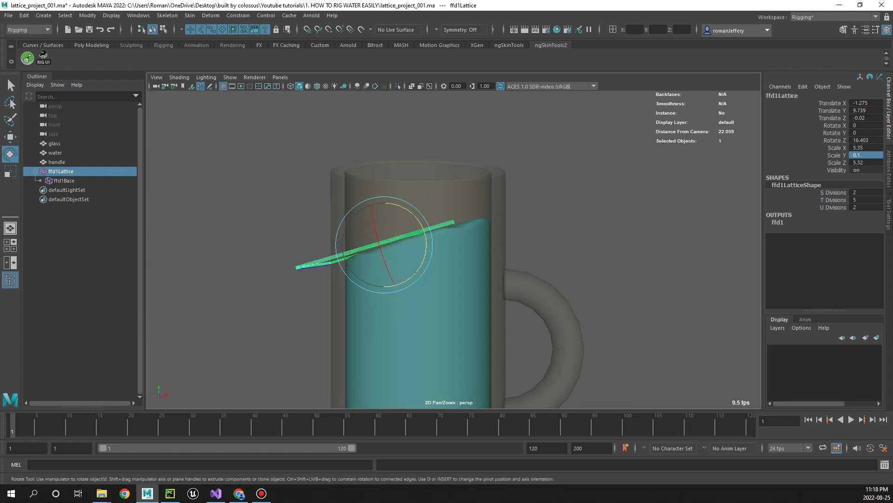
pyautogui.scroll(3, 453, 249)
pyautogui.scroll(3, 454, 249)
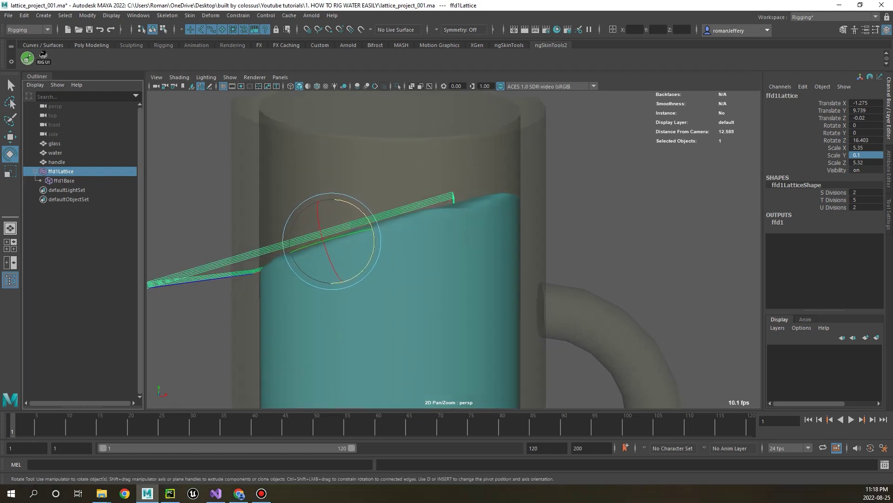
pyautogui.hotkey('ctrl', 'a')
# Set the ffd1 Outside Lattice option to Falloff with Falloff Dist 0.01
pyautogui.click(772, 93)
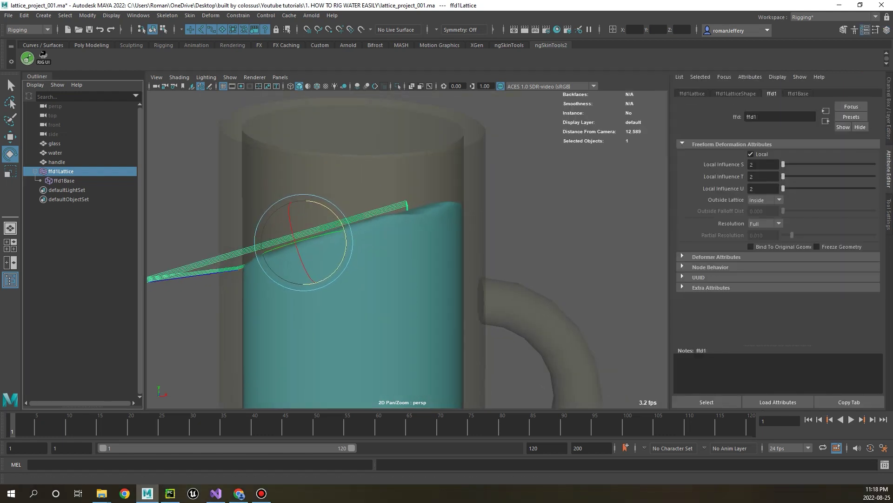
pyautogui.click(766, 200)
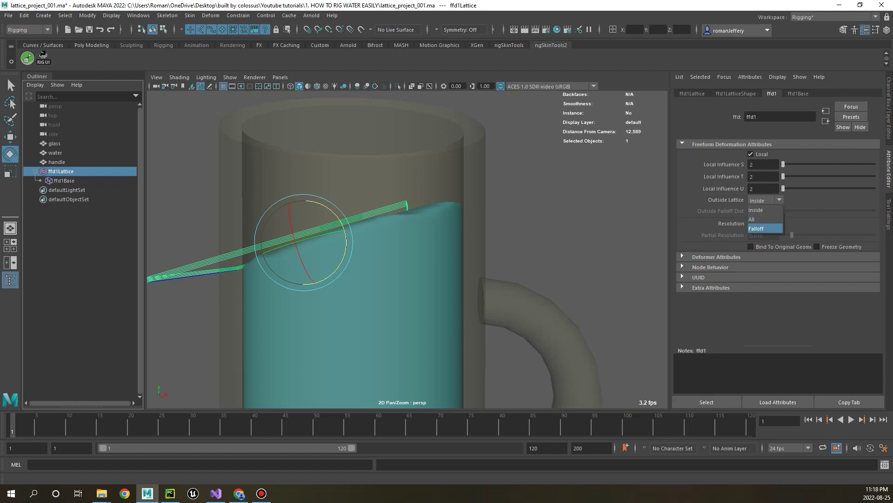
pyautogui.click(763, 229)
pyautogui.moveTo(783, 211); pyautogui.dragTo(785, 210)
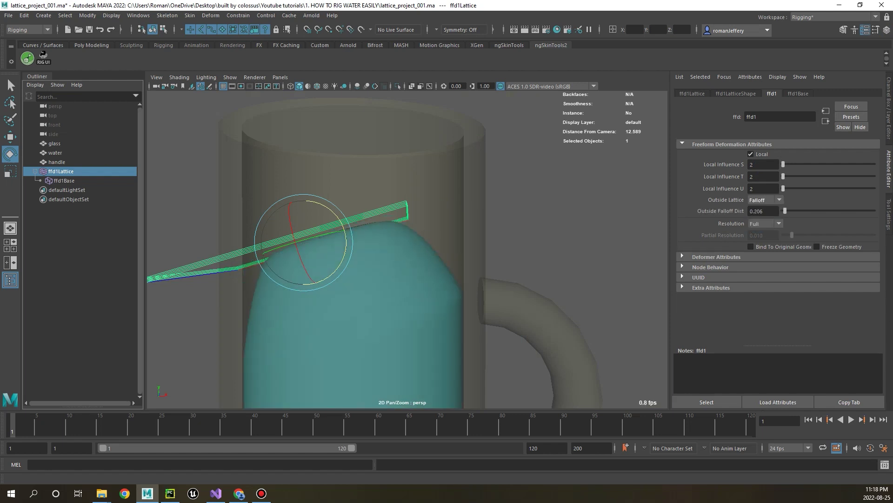
pyautogui.write('0.1')
pyautogui.press('Return')
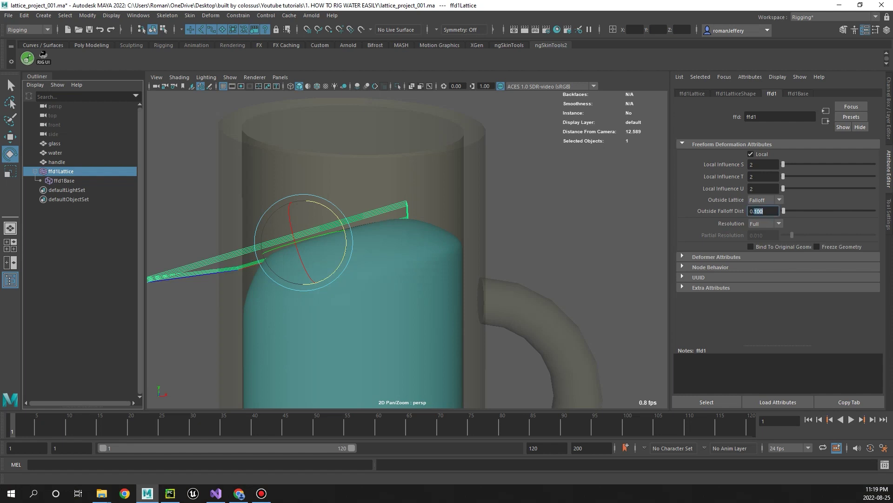
pyautogui.press('Return')
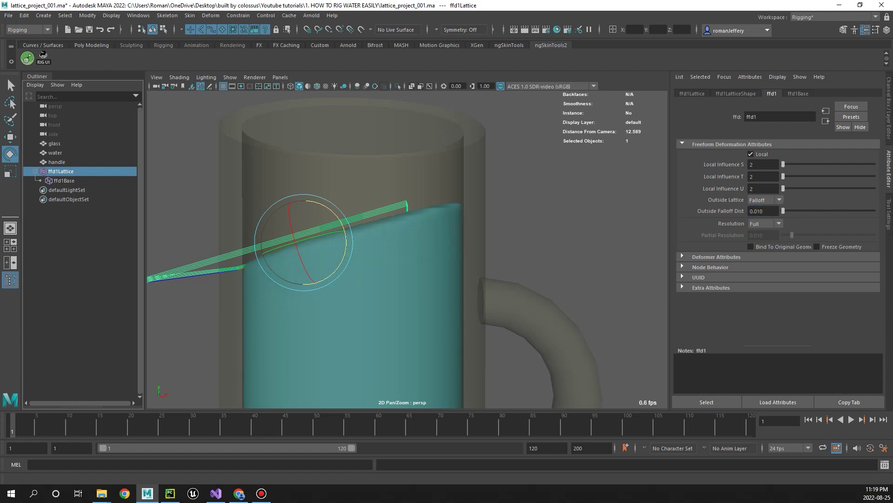
# Test-tilt the lattice against the water, then undo the rotation
pyautogui.scroll(-3, 407, 250)
pyautogui.moveTo(375, 223)
pyautogui.mouseDown()
pyautogui.moveTo(382, 244)
pyautogui.moveTo(386, 219)
pyautogui.moveTo(391, 242)
pyautogui.moveTo(386, 224)
pyautogui.mouseUp()
pyautogui.scroll(-2, 386, 218)
pyautogui.hotkey('ctrl', 'z')
pyautogui.hotkey('ctrl', 'a')
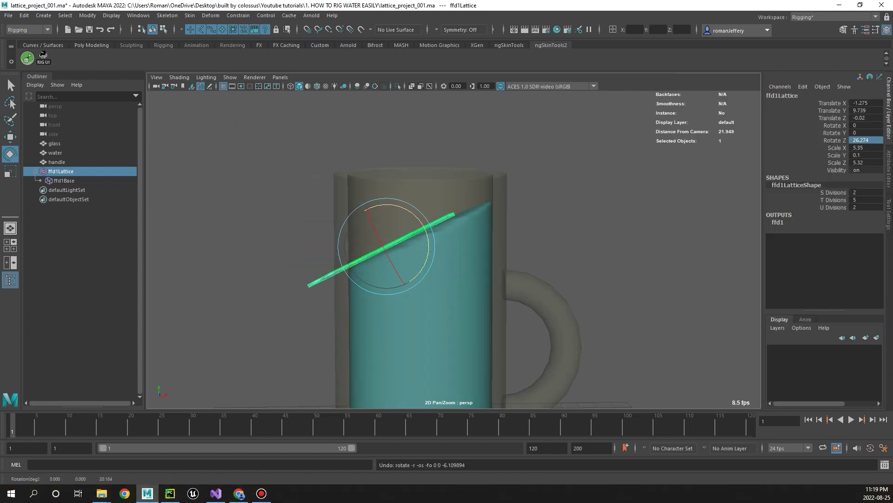
# Zero the lattice's translate and rotate channels and raise it just above the mug
pyautogui.moveTo(866, 140); pyautogui.dragTo(866, 103)
pyautogui.write('0')
pyautogui.press('Return')
pyautogui.scroll(-3, 454, 242)
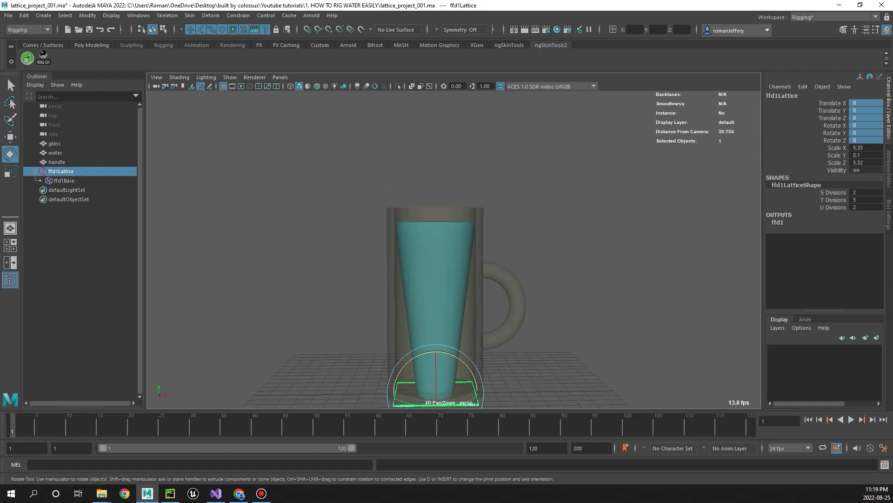
pyautogui.press('w')
pyautogui.moveTo(436, 353)
pyautogui.mouseDown()
pyautogui.moveTo(436, 184)
pyautogui.moveTo(436, 206)
pyautogui.mouseUp()
pyautogui.click(605, 233)
# Create a NURBS circle and group it with Ctrl+G
pyautogui.click(44, 15)
pyautogui.moveTo(70, 39)
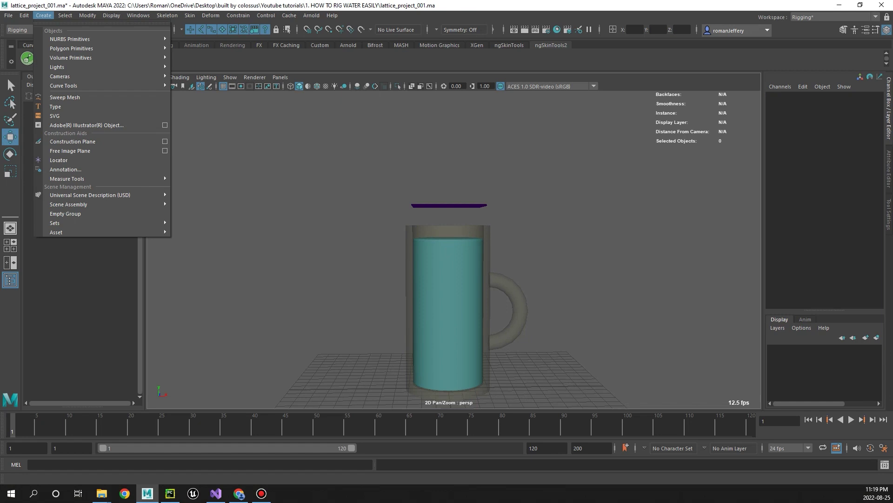
pyautogui.click(189, 95)
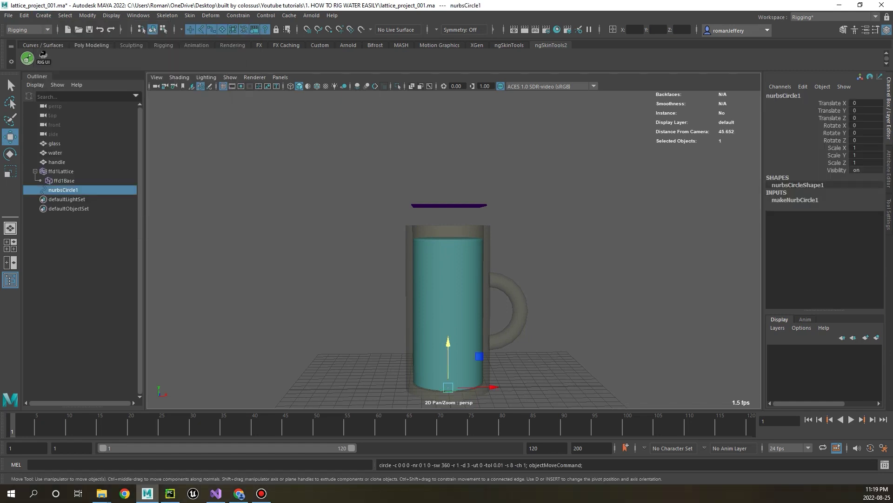
pyautogui.hotkey('ctrl', 'g')
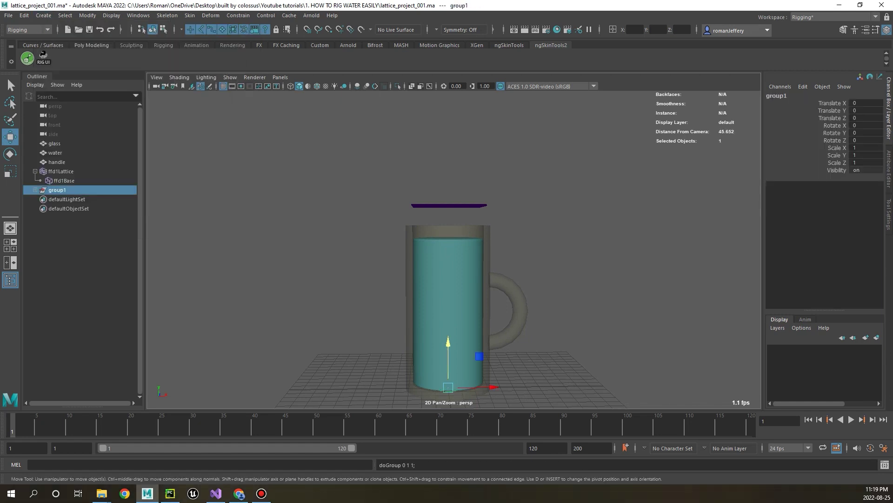
# Rename the circle lattice_Ctrl and its group lattice_Grp in the Outliner
pyautogui.doubleClick(68, 199)
pyautogui.write('lattice_Ctrl')
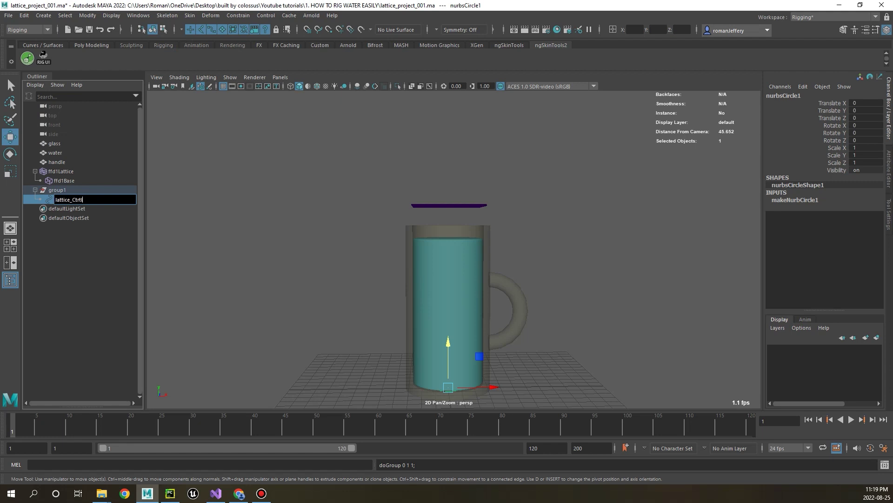
pyautogui.hotkey('shift', 'Tab')
pyautogui.write('lattice_Ctrl')
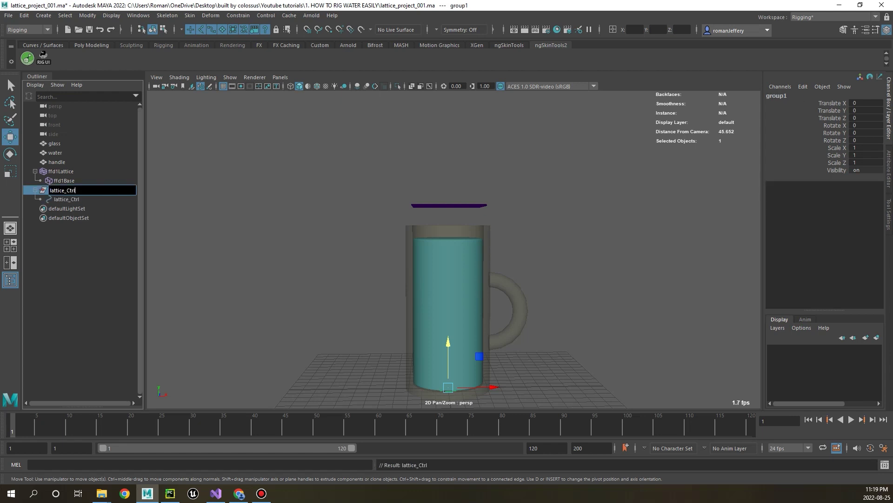
pyautogui.write('Grp')
pyautogui.press('Return')
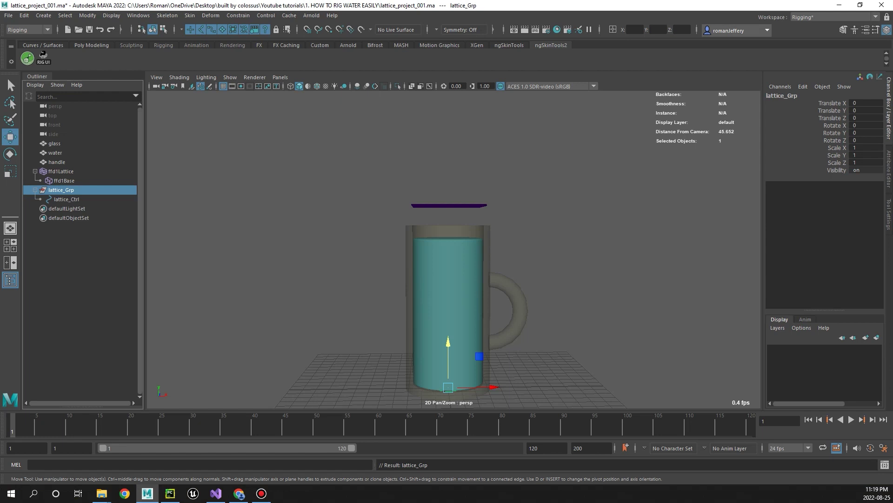
# Match lattice_Grp's transformations to ffd1Lattice
pyautogui.keyDown('ctrl'); pyautogui.click(60, 171); pyautogui.keyUp('ctrl')
pyautogui.click(87, 16)
pyautogui.moveTo(121, 67)
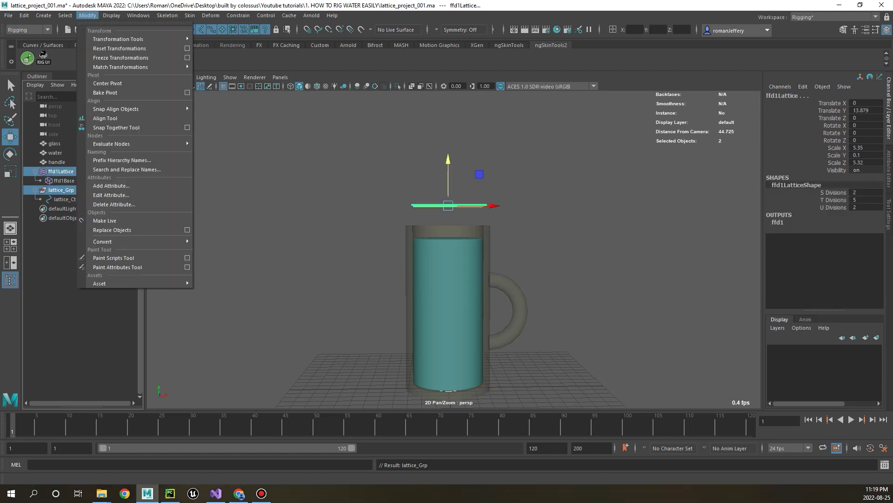
pyautogui.click(225, 78)
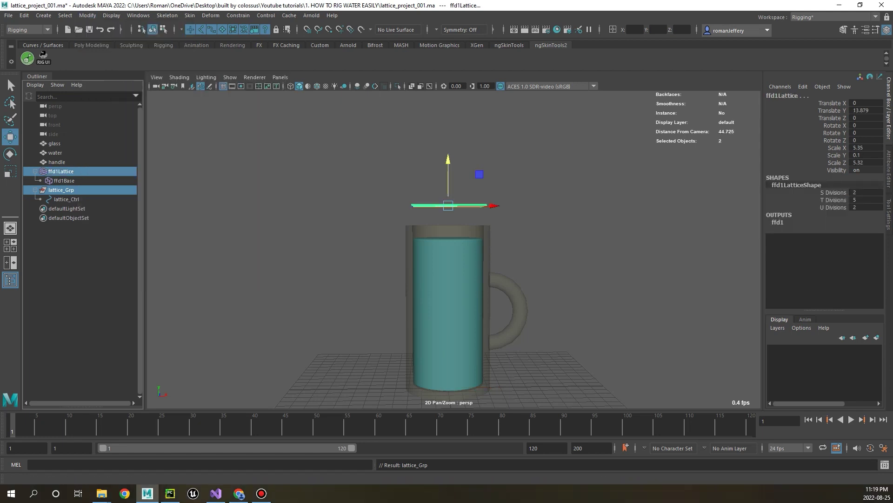
# Parent-constrain ffd1Lattice to lattice_Ctrl, then select the lattice alone
pyautogui.click(66, 199)
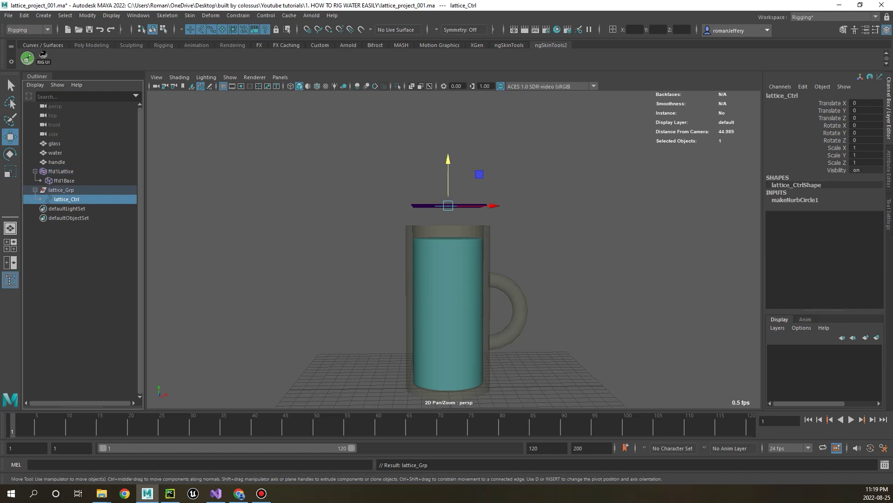
pyautogui.keyDown('ctrl'); pyautogui.click(61, 171); pyautogui.keyUp('ctrl')
pyautogui.click(238, 15)
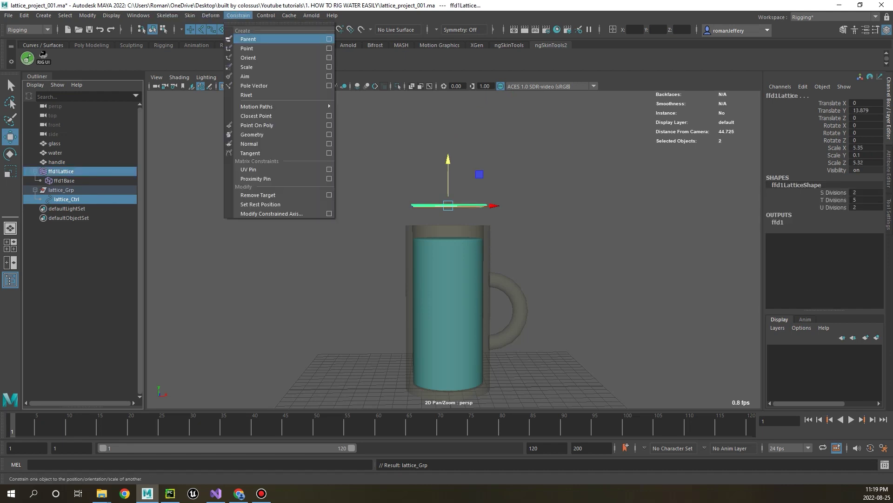
pyautogui.click(329, 39)
pyautogui.click(537, 272)
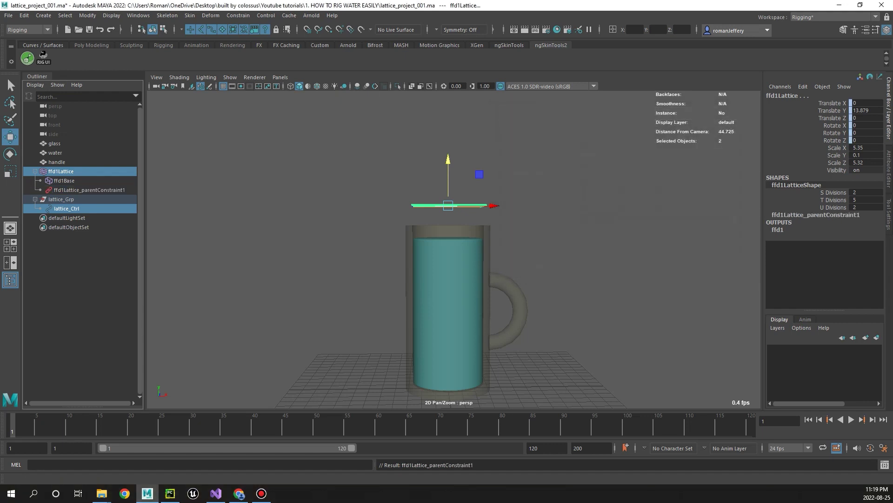
pyautogui.keyDown('ctrl'); pyautogui.click(66, 208); pyautogui.keyUp('ctrl')
# Hide the lattice and scale lattice_Grp up to about 5.5 so the circle rings the mug
pyautogui.hotkey('ctrl', 'h')
pyautogui.scroll(2, 447, 242)
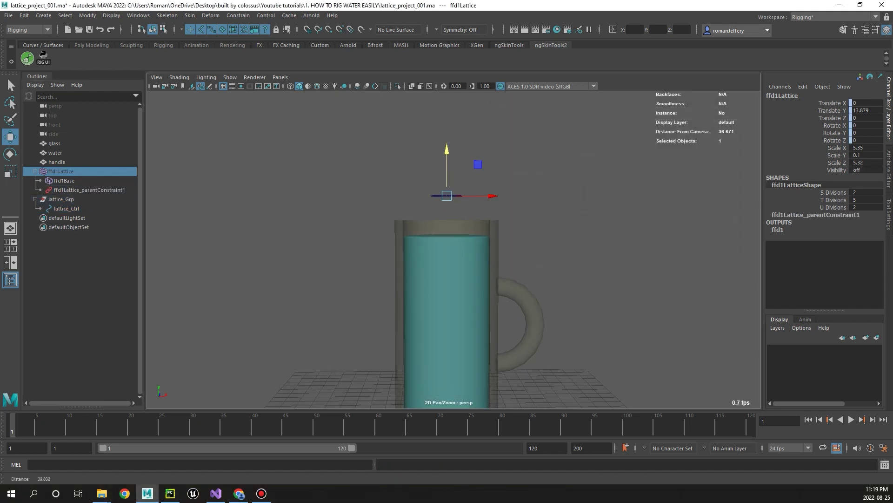
pyautogui.scroll(3, 447, 242)
pyautogui.click(61, 199)
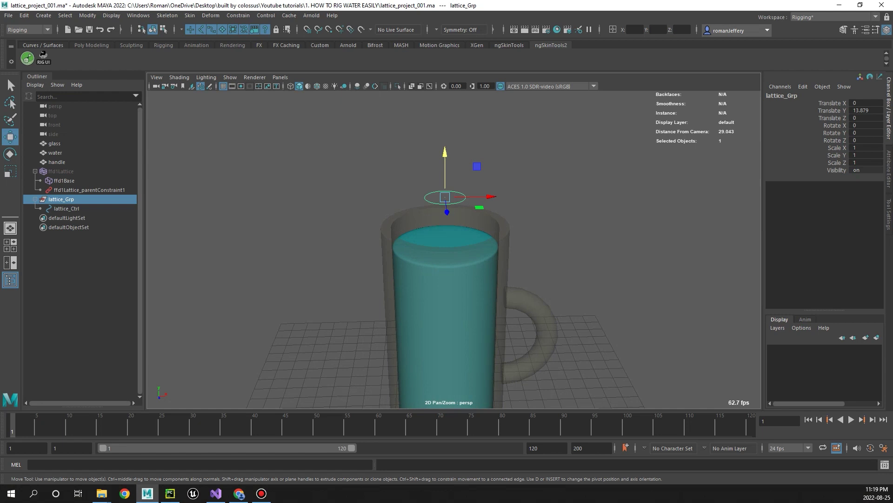
pyautogui.press('r')
pyautogui.moveTo(445, 198); pyautogui.dragTo(526, 197)
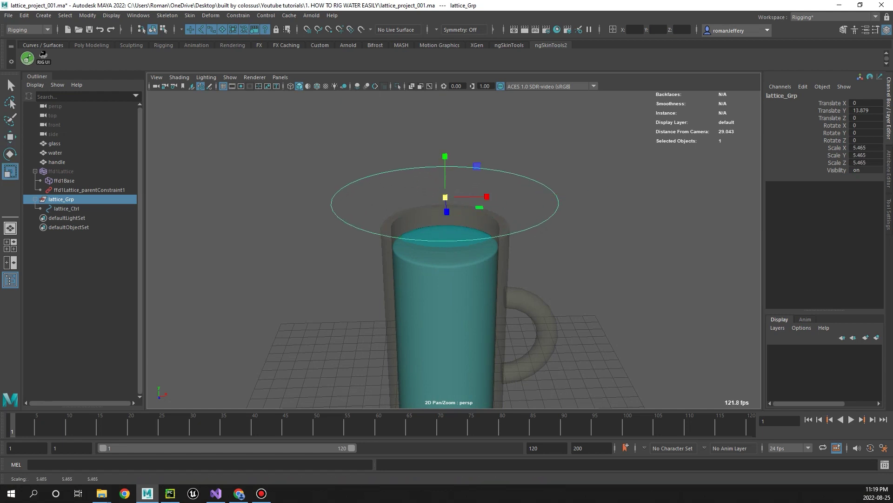
# Lower lattice_Ctrl slightly toward the water surface
pyautogui.press('Down')
pyautogui.press('w')
pyautogui.moveTo(445, 159); pyautogui.dragTo(447, 279)
# Rotate lattice_Ctrl about 24 degrees around Z, tilting the water surface with it
pyautogui.press('e')
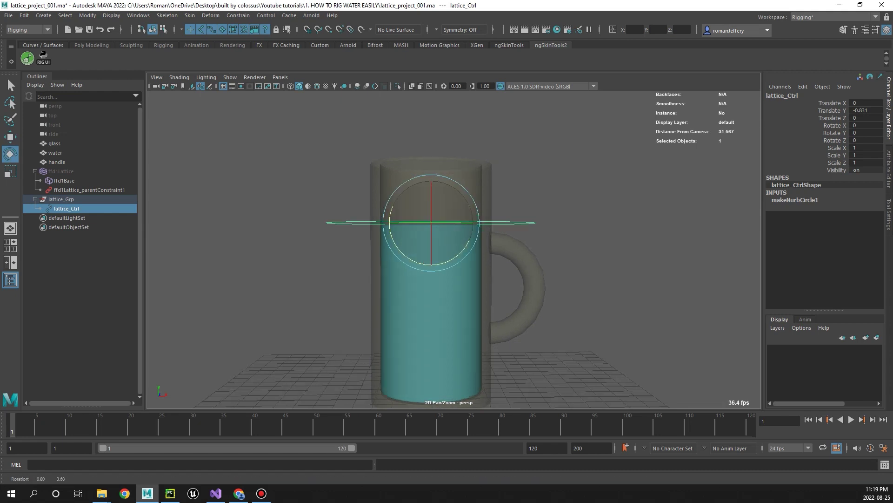
pyautogui.moveTo(477, 222)
pyautogui.mouseDown()
pyautogui.moveTo(469, 244)
pyautogui.moveTo(446, 184)
pyautogui.moveTo(408, 199)
pyautogui.mouseUp()
pyautogui.press('w')
pyautogui.scroll(-3, 432, 233)
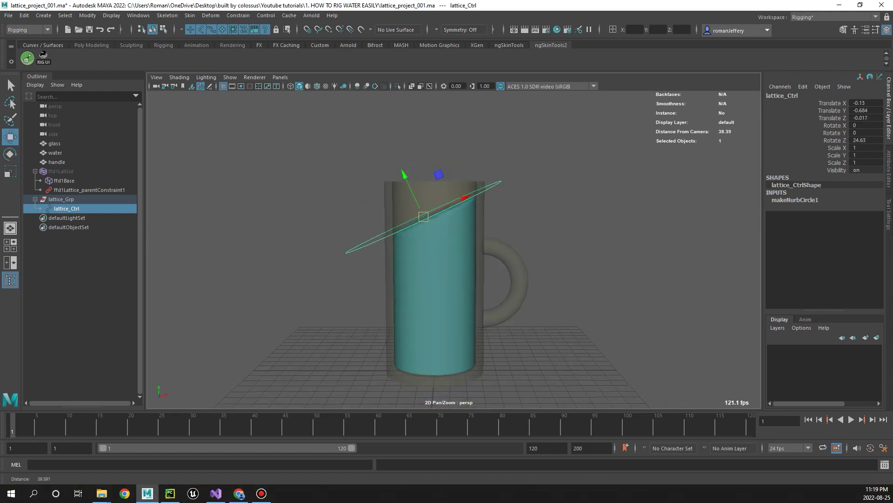
pyautogui.scroll(-1, 432, 242)
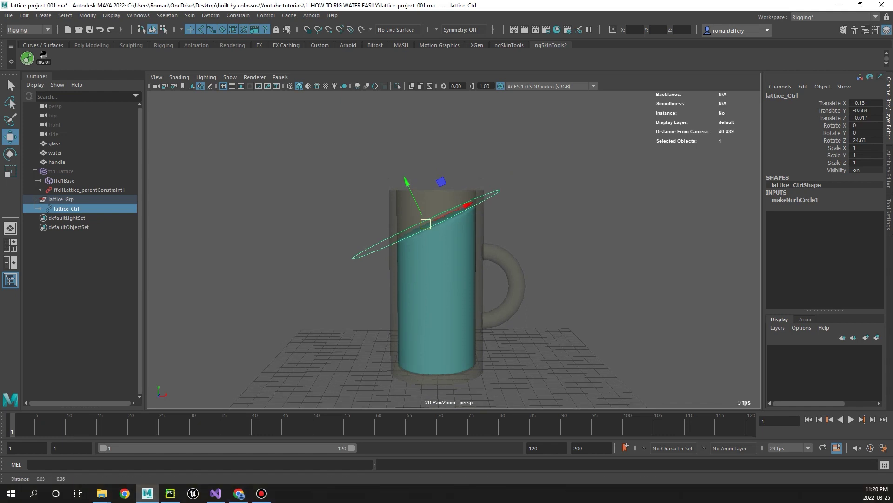
pyautogui.scroll(1, 454, 242)
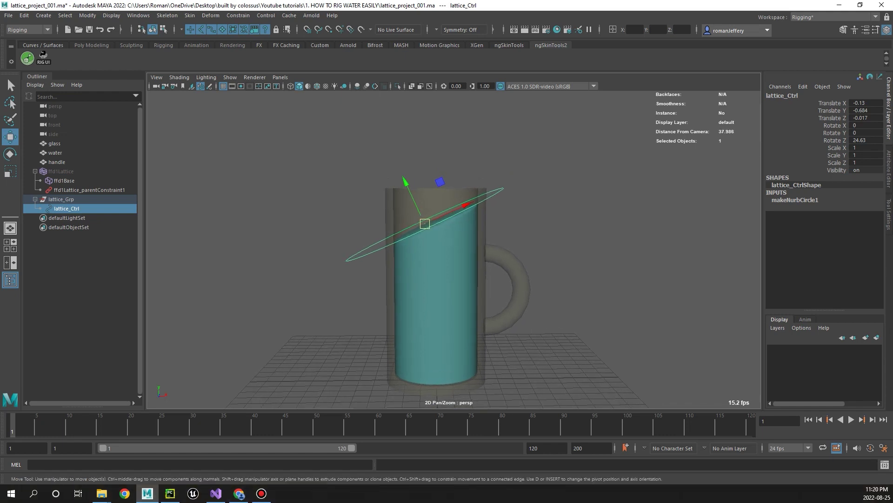